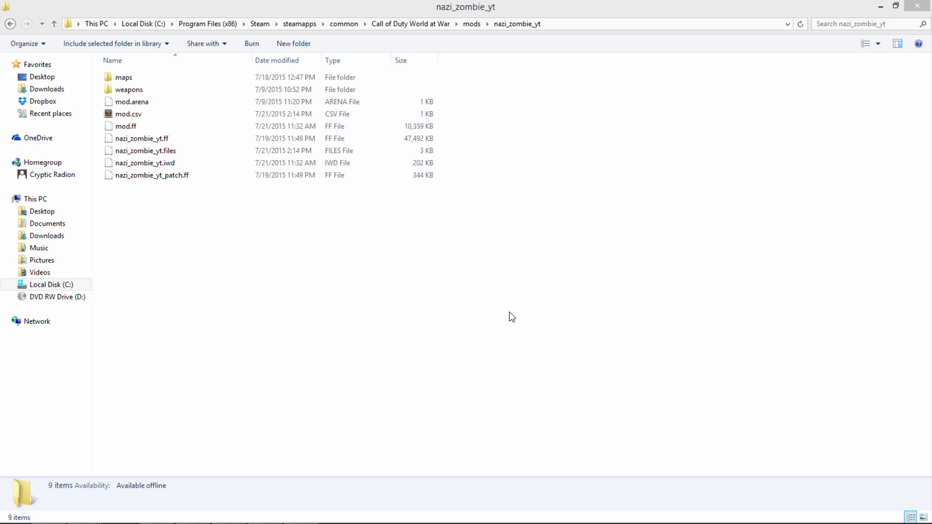
{"action": "left_click_drag", "start_coordinate": [261, 330], "coordinate": [192, 115]}
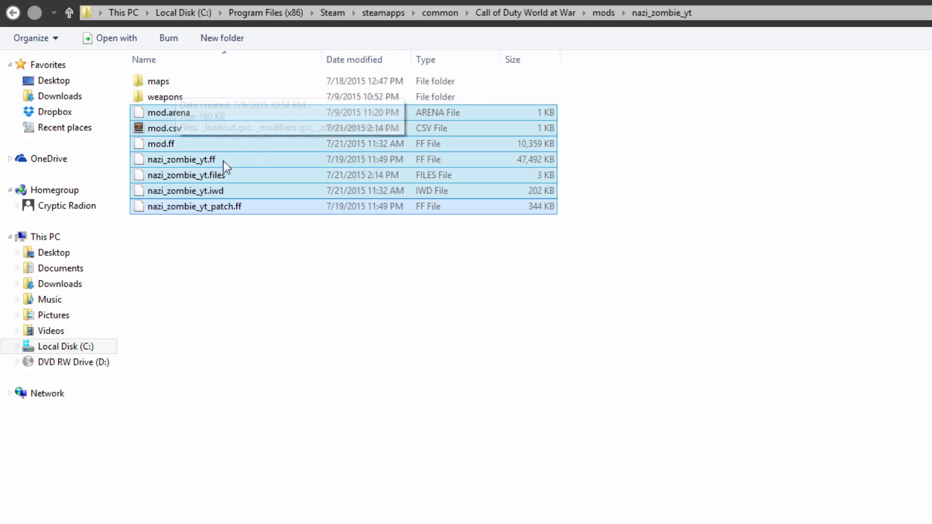
{"action": "double_click", "coordinate": [173, 85]}
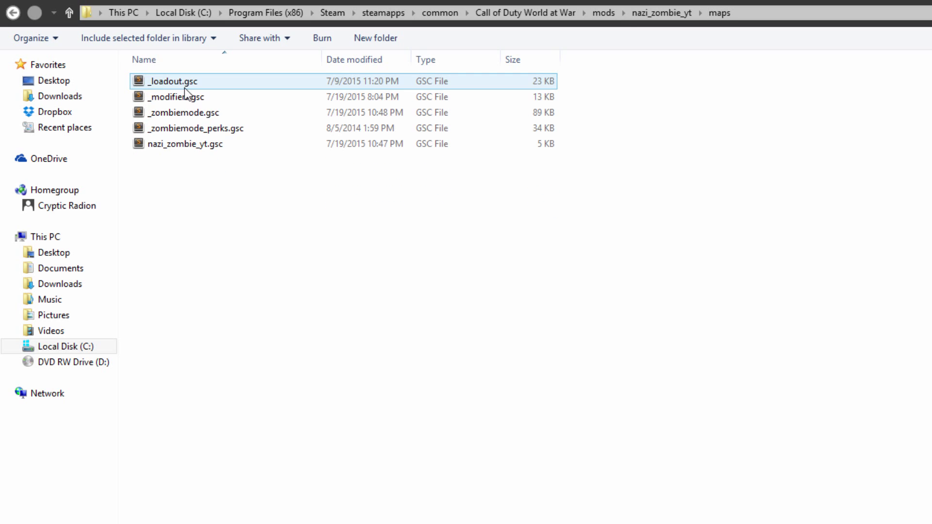
{"action": "left_click", "coordinate": [649, 13]}
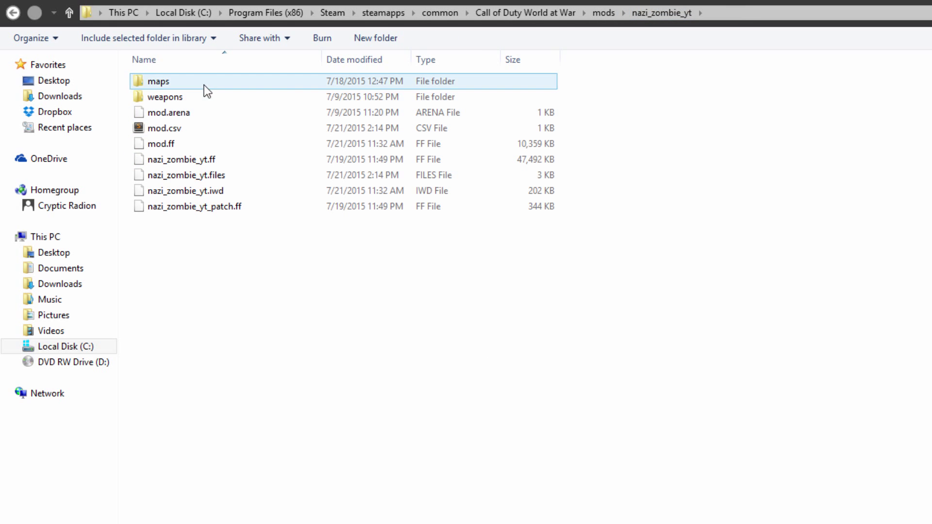
Step: Compress the seven loose files in the nazi_zombie_yt mod folder, excluding maps and weapons, into nazi_zombie_yt.zip
{"action": "left_click_drag", "start_coordinate": [223, 282], "coordinate": [200, 117]}
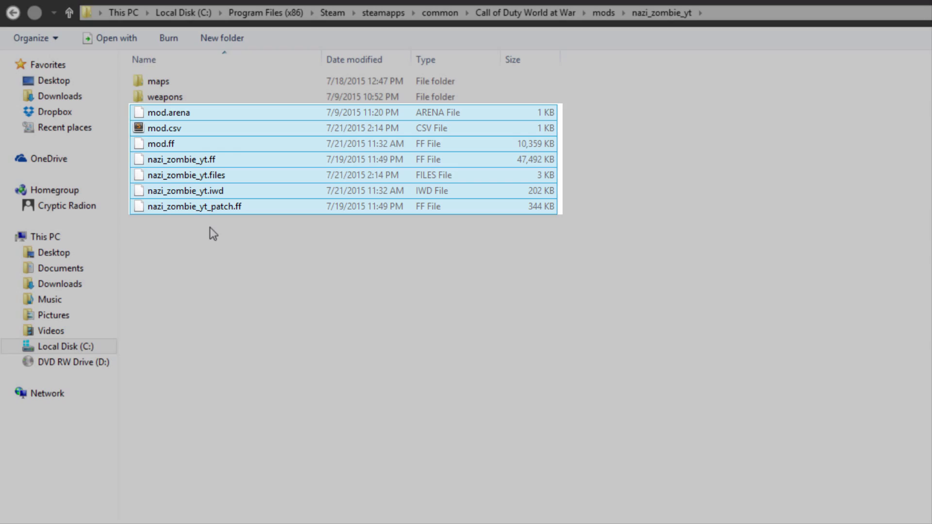
{"action": "right_click", "coordinate": [180, 154]}
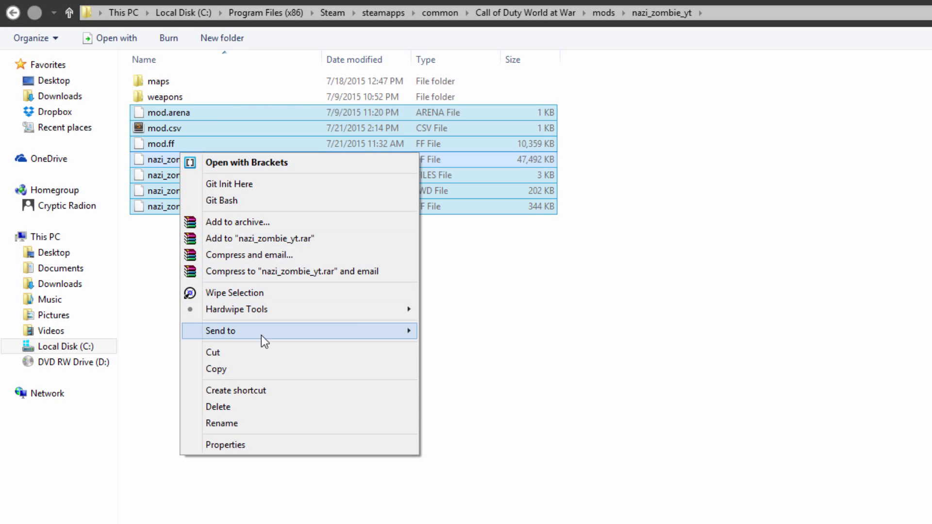
{"action": "mouse_move", "coordinate": [265, 342]}
{"action": "left_click", "coordinate": [507, 333]}
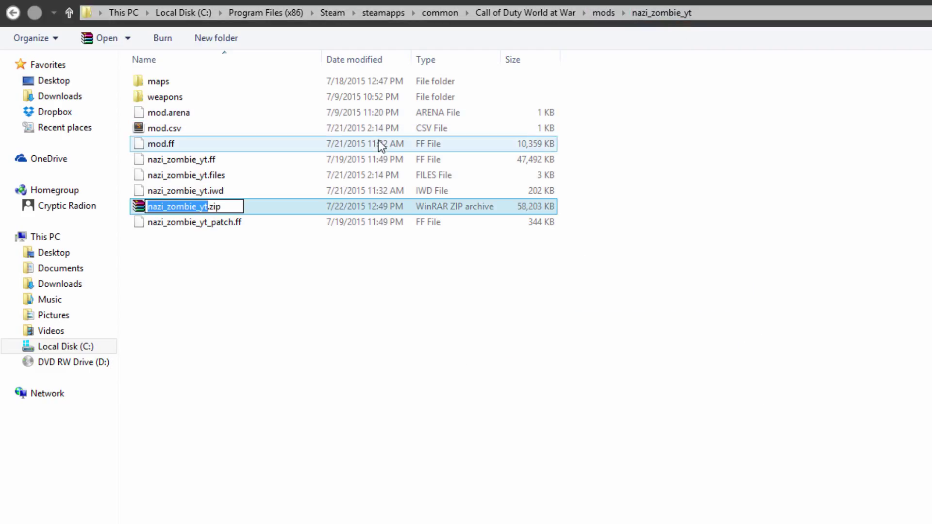
{"action": "key", "text": "Return"}
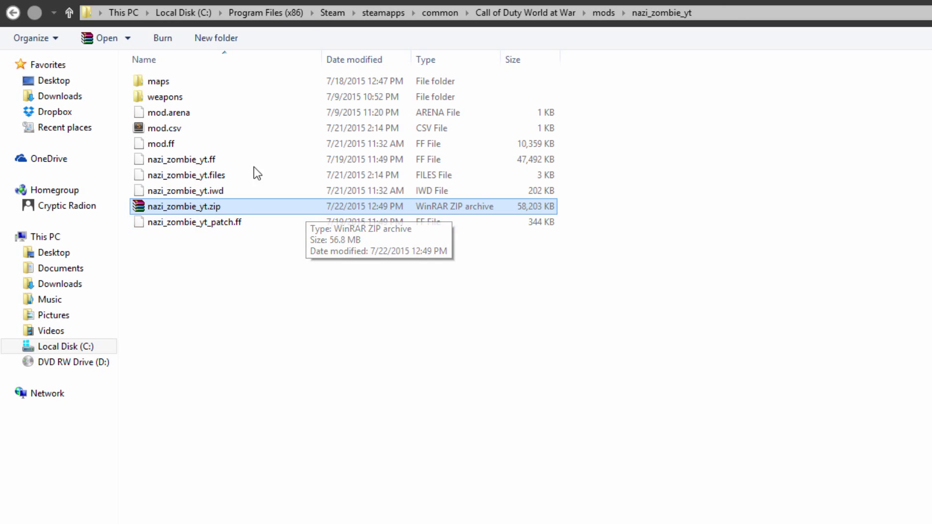
{"action": "left_click", "coordinate": [214, 192], "text": "ctrl"}
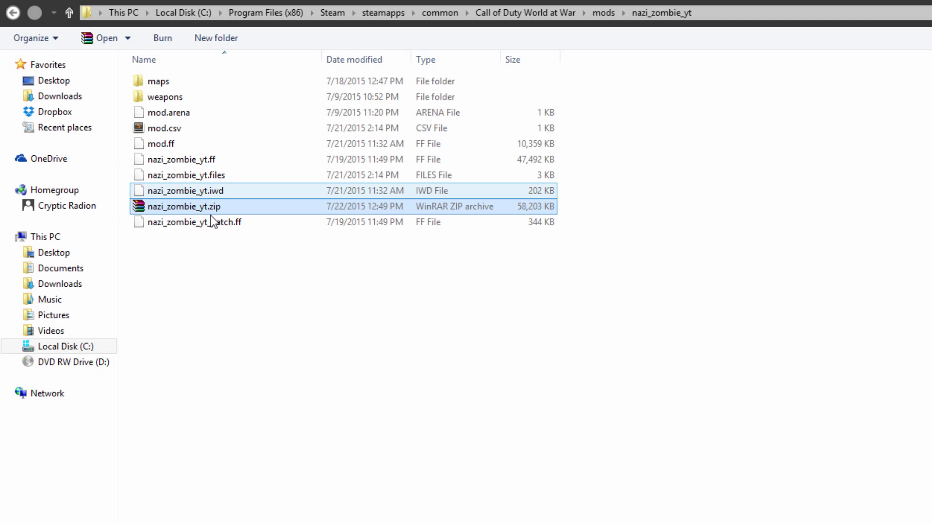
{"action": "left_click", "coordinate": [241, 191], "text": "ctrl"}
{"action": "left_click", "coordinate": [194, 222], "text": "ctrl"}
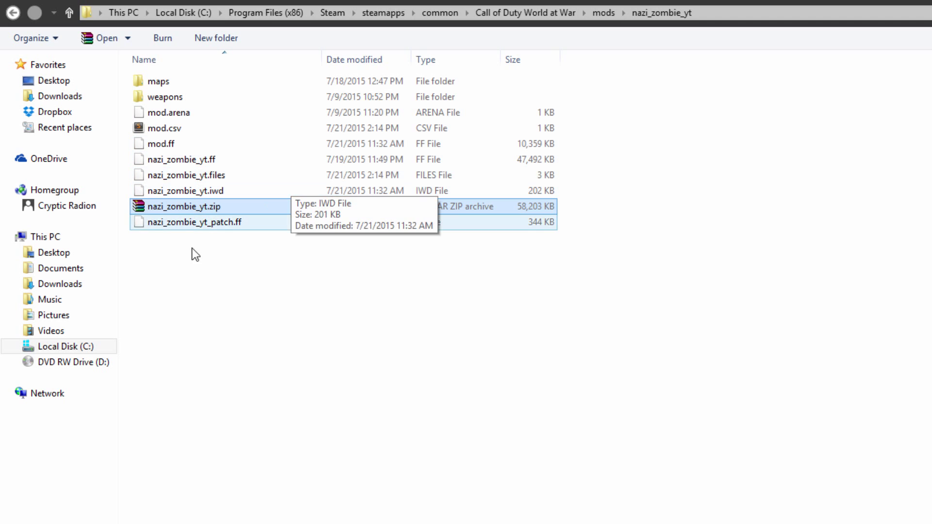
{"action": "left_click", "coordinate": [286, 223], "text": "ctrl"}
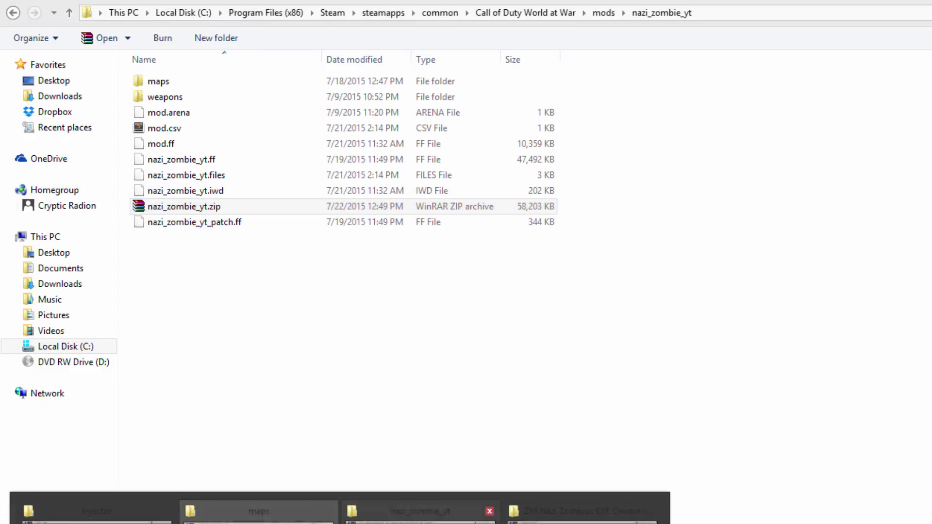
Step: Launch Make EXE from the ZM Nazi Zombies EXE Creator v2.1 folder and load nazi_zombie_yt.zip as the source ZIP file
{"action": "left_click", "coordinate": [573, 512]}
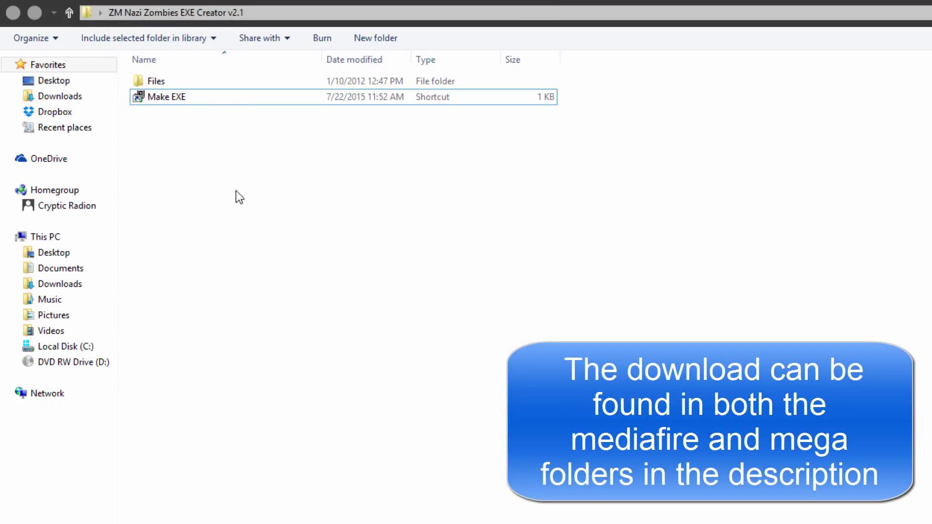
{"action": "key", "text": "Return"}
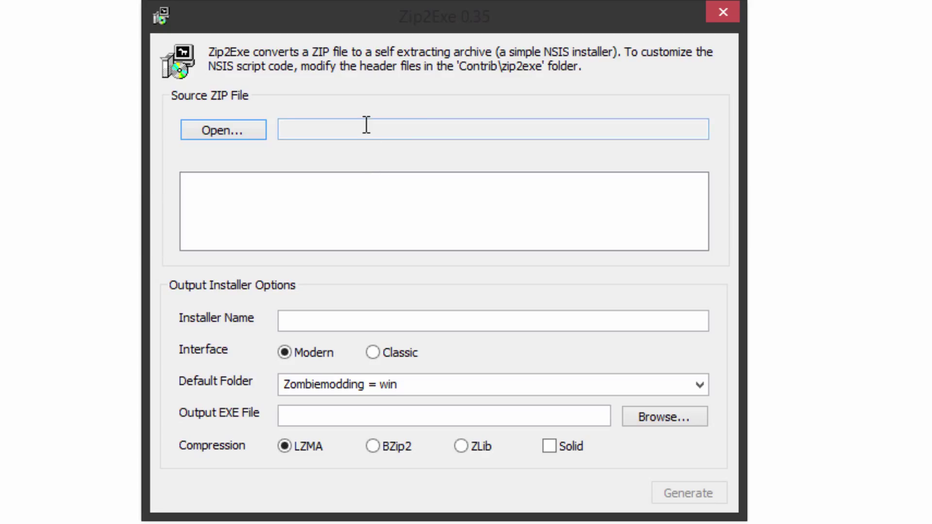
{"action": "left_click", "coordinate": [224, 133]}
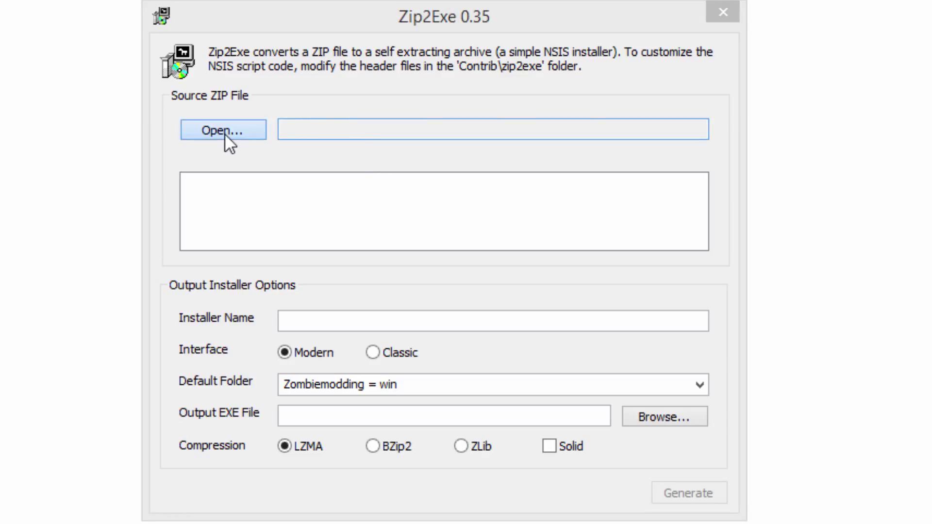
{"action": "left_click", "coordinate": [462, 235]}
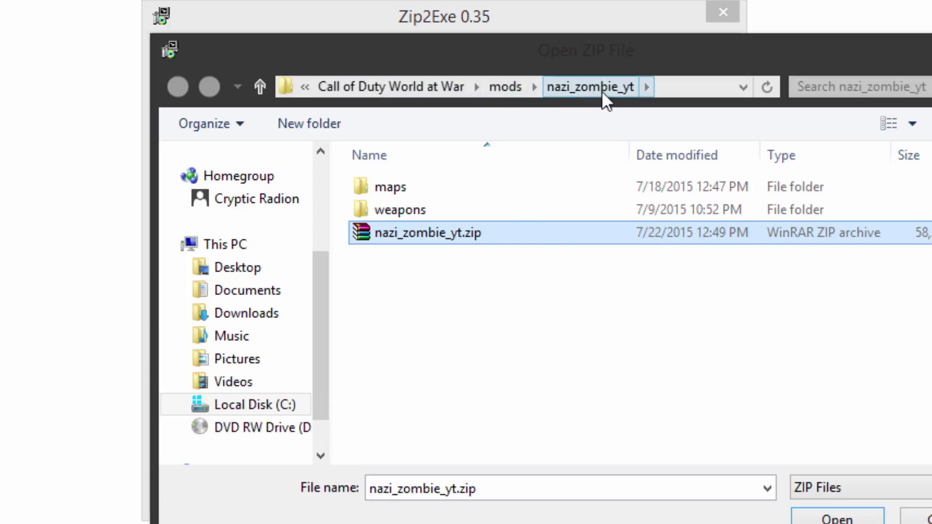
{"action": "left_click", "coordinate": [837, 518]}
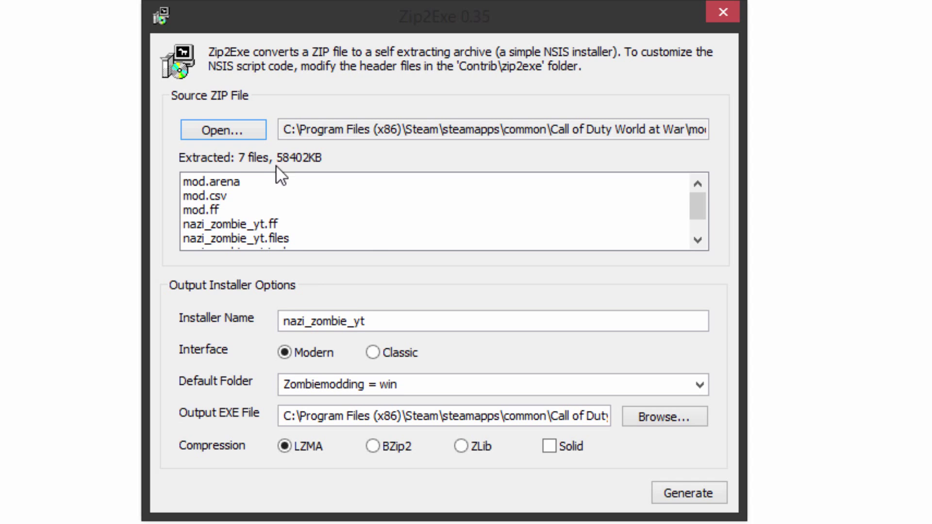
{"action": "left_click", "coordinate": [385, 318]}
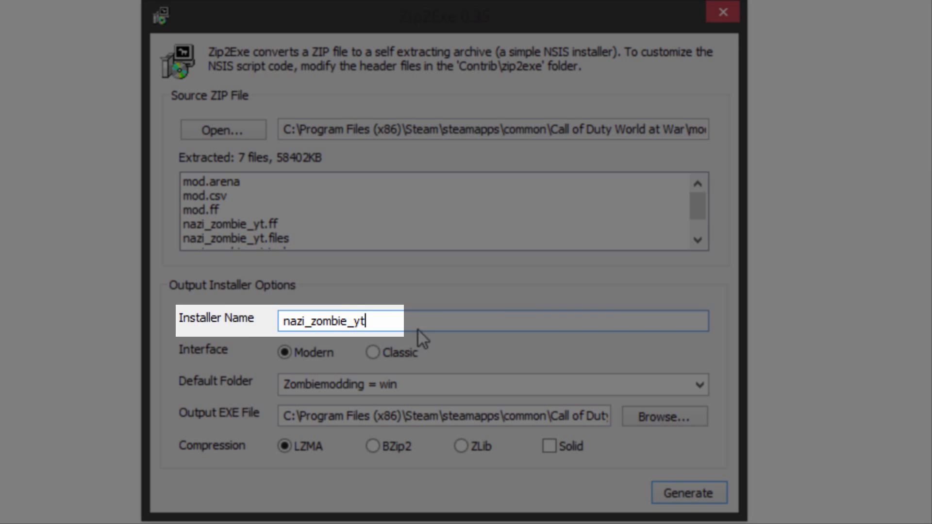
{"action": "left_click_drag", "start_coordinate": [401, 326], "coordinate": [293, 324]}
{"action": "left_click", "coordinate": [340, 323]}
{"action": "left_click_drag", "start_coordinate": [411, 324], "coordinate": [222, 324]}
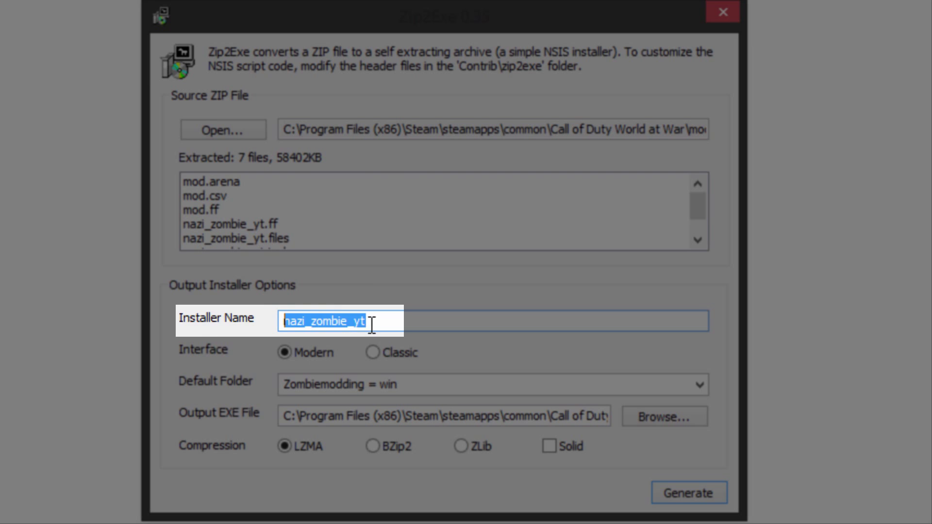
{"action": "left_click", "coordinate": [397, 322]}
{"action": "left_click_drag", "start_coordinate": [413, 319], "coordinate": [245, 338]}
{"action": "left_click", "coordinate": [387, 324]}
{"action": "left_click", "coordinate": [342, 323]}
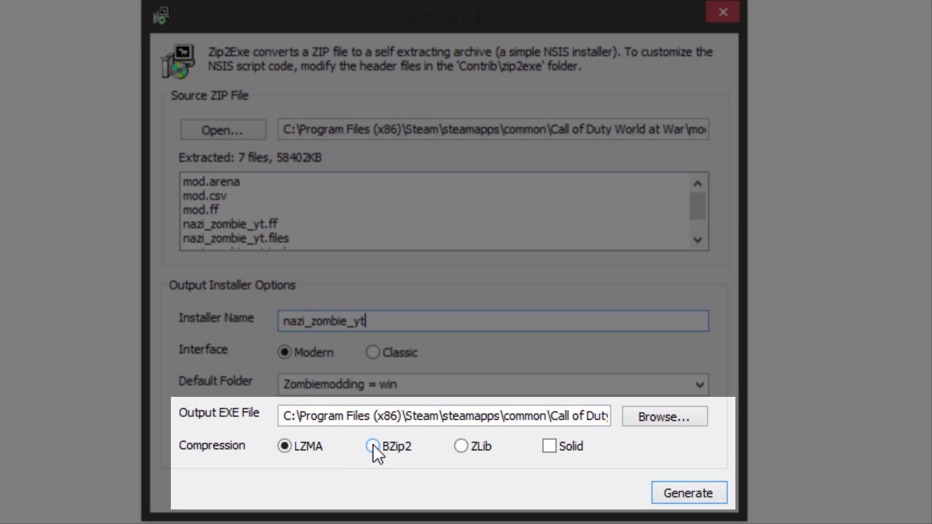
Step: Set the compression to BZip2 with Solid enabled and generate the installer EXE
{"action": "left_click", "coordinate": [374, 445]}
{"action": "left_click", "coordinate": [549, 447]}
{"action": "left_click", "coordinate": [698, 488]}
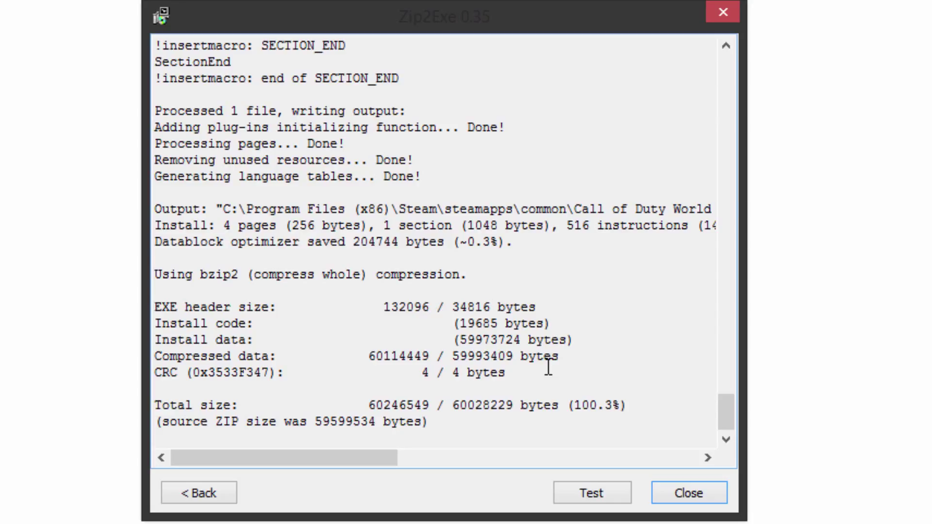
Step: Test the generated installer by running it and completing the nazi_zombie_yt installation with a Start Menu shortcut only
{"action": "left_click", "coordinate": [593, 489]}
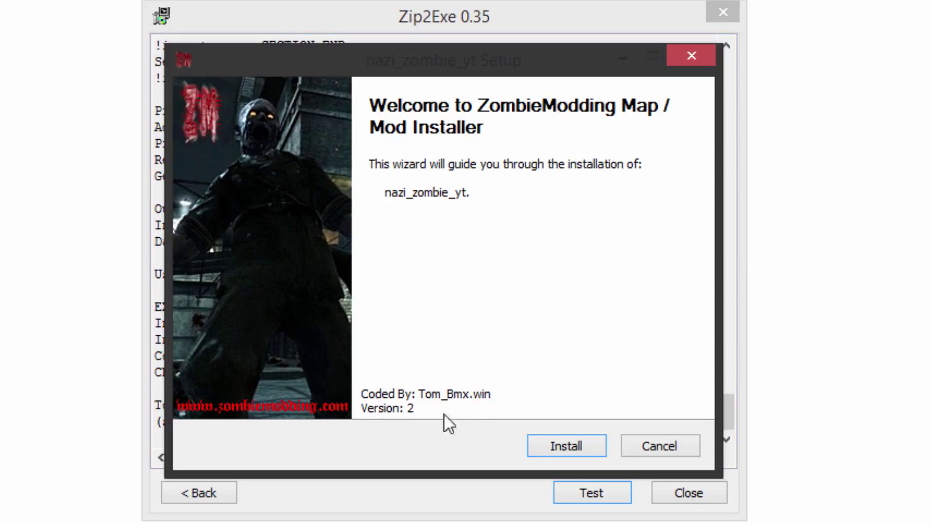
{"action": "left_click", "coordinate": [563, 447]}
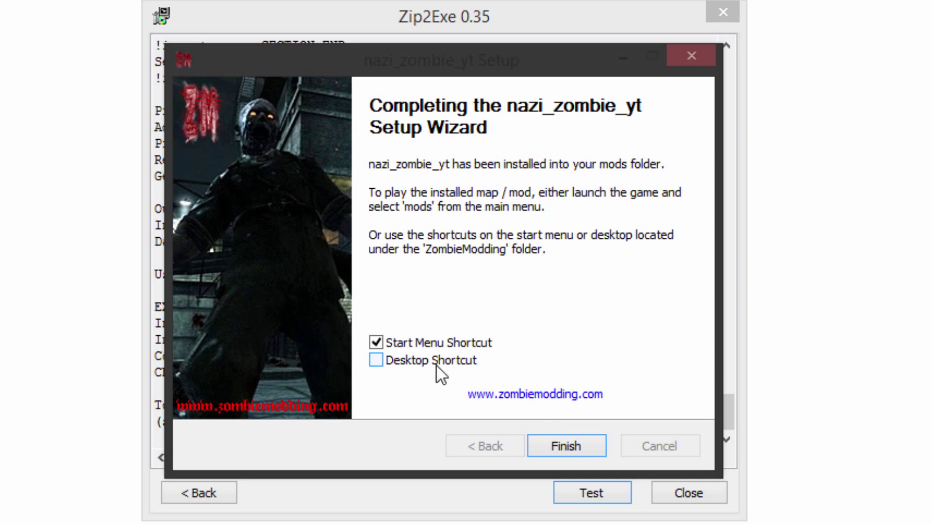
{"action": "left_click", "coordinate": [583, 442]}
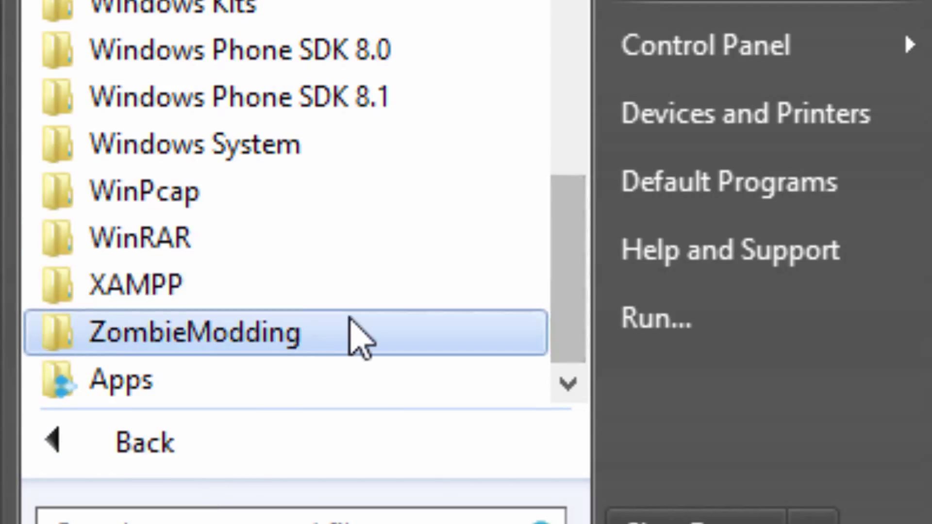
Step: Start nazi_zombie_yt from the ZombieModding program folder and locate the shortcut's missing target in the Call of Duty World at War folder
{"action": "left_click", "coordinate": [358, 335]}
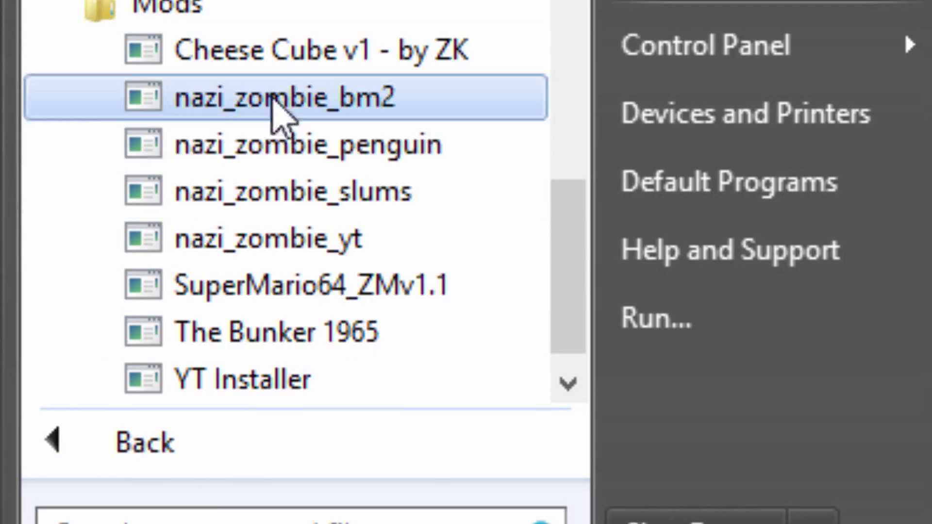
{"action": "scroll", "coordinate": [287, 154], "scroll_direction": "down", "scroll_amount": 1}
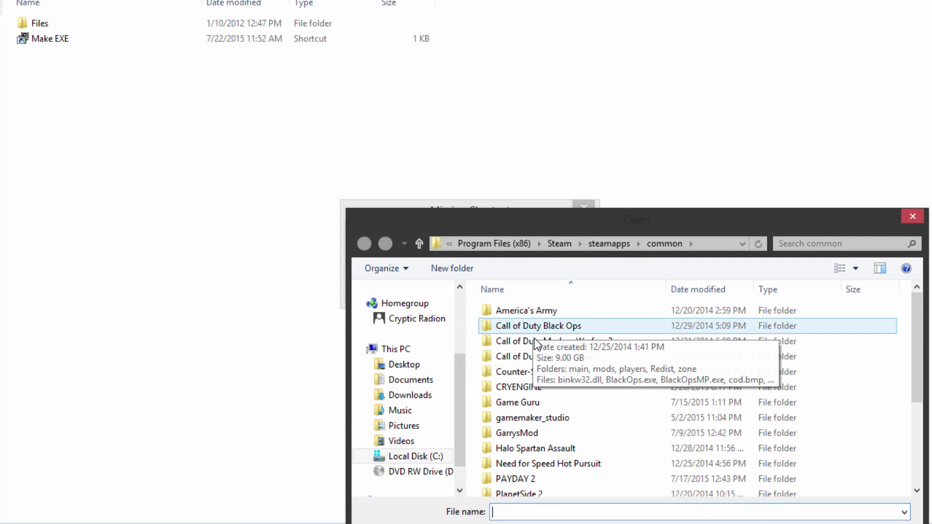
{"action": "double_click", "coordinate": [534, 339]}
{"action": "key", "text": "BackSpace"}
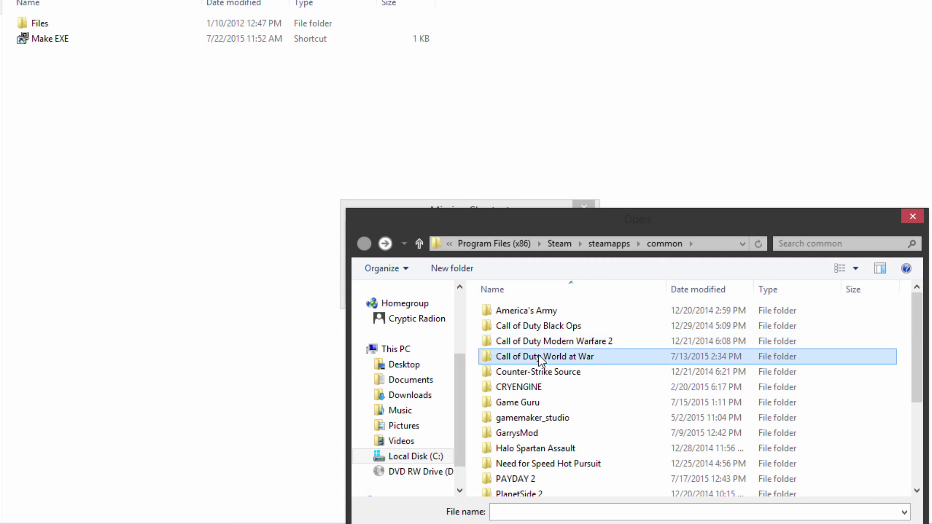
{"action": "double_click", "coordinate": [535, 356]}
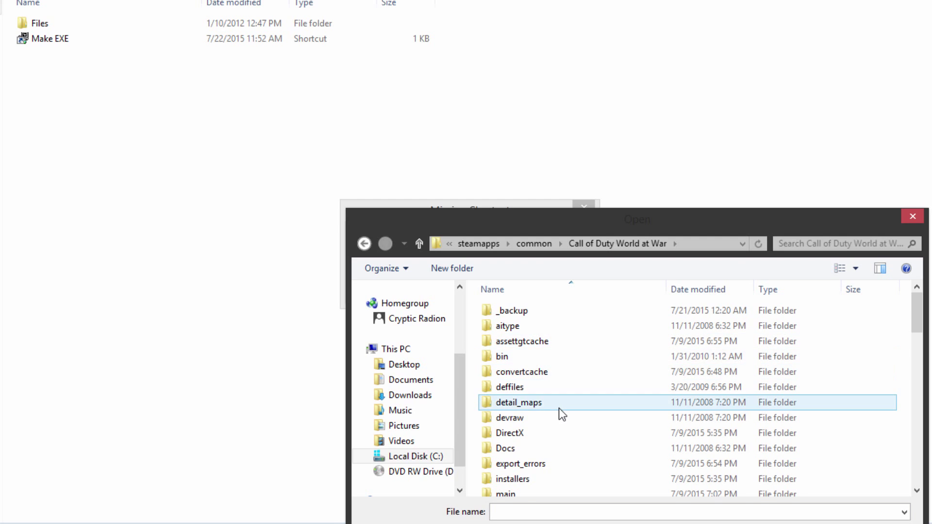
{"action": "scroll", "coordinate": [558, 411], "scroll_direction": "down", "scroll_amount": 5}
{"action": "scroll", "coordinate": [558, 413], "scroll_direction": "down", "scroll_amount": 4}
{"action": "left_click", "coordinate": [556, 382]}
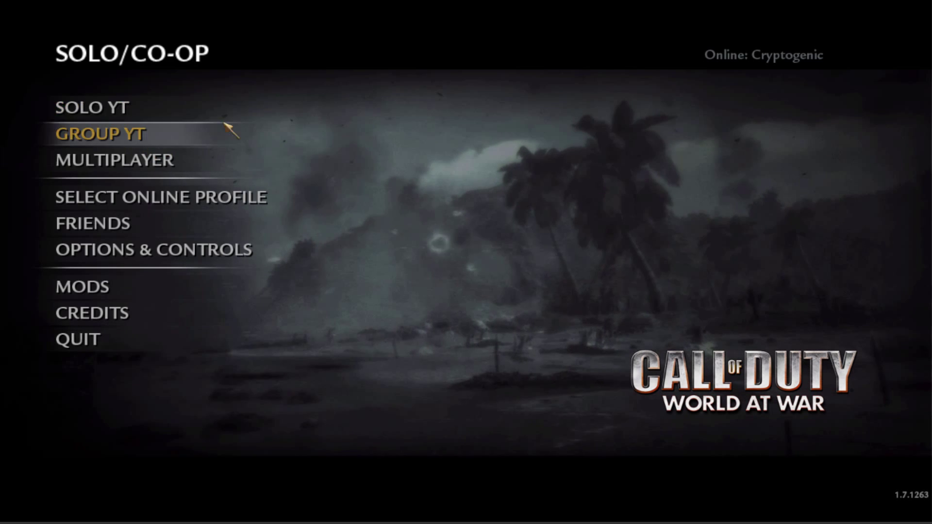
Step: Host an online group match with the game mode set to Nazi Zombies on the nazi_zombie_yt map
{"action": "left_click", "coordinate": [180, 115]}
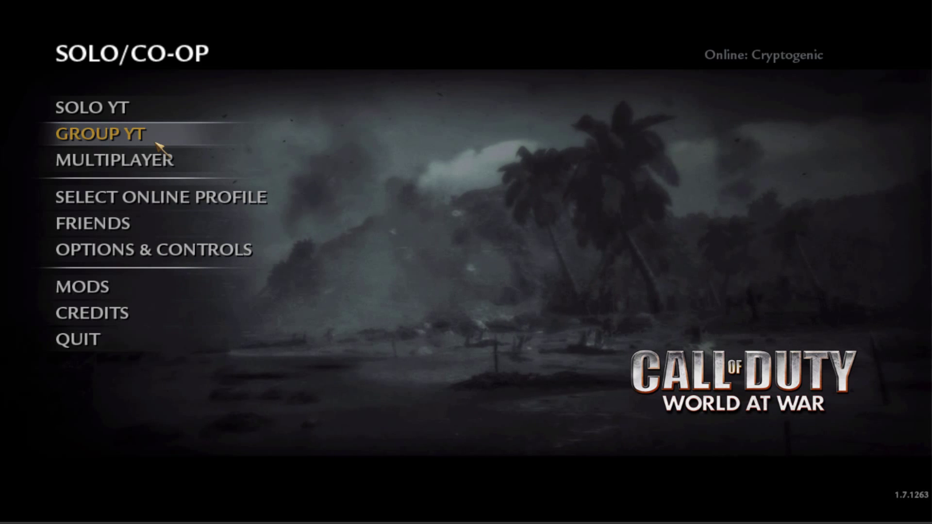
{"action": "left_click", "coordinate": [139, 133]}
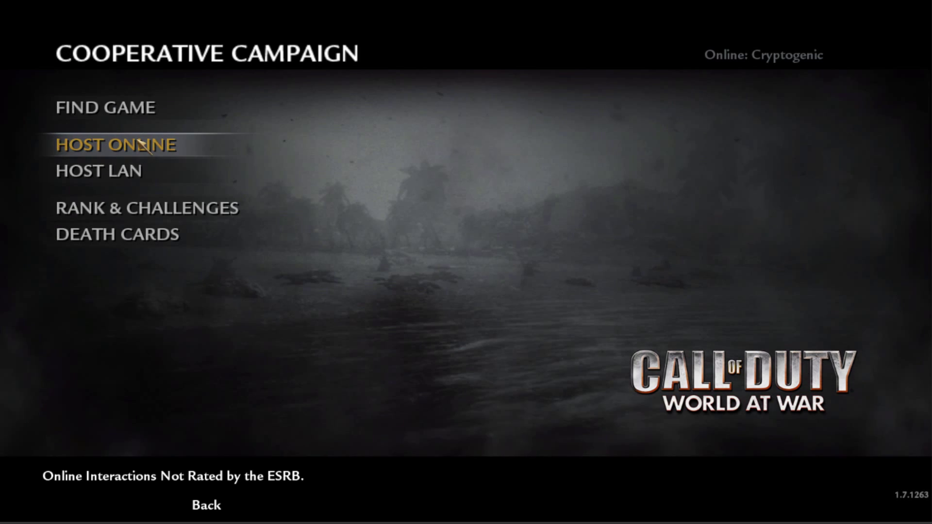
{"action": "left_click", "coordinate": [135, 143]}
{"action": "left_click", "coordinate": [119, 122]}
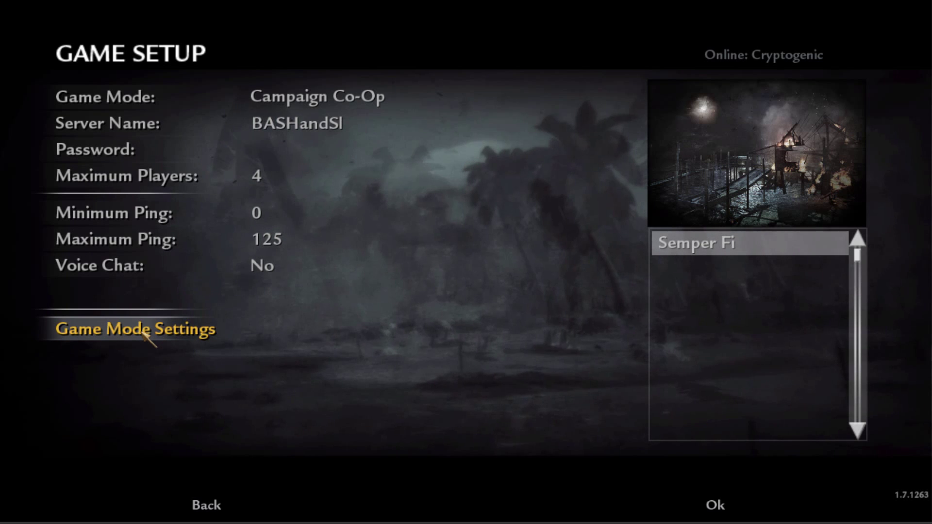
{"action": "left_click", "coordinate": [177, 94]}
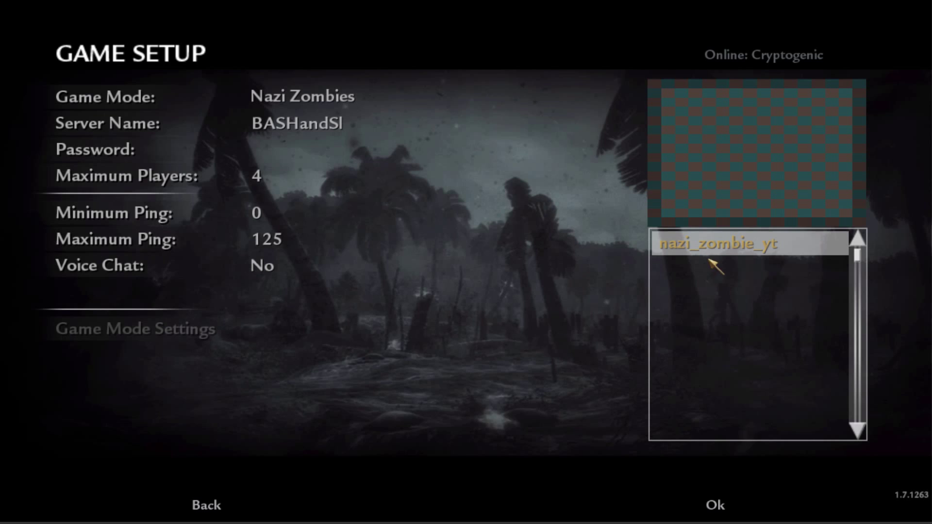
{"action": "left_click", "coordinate": [728, 505]}
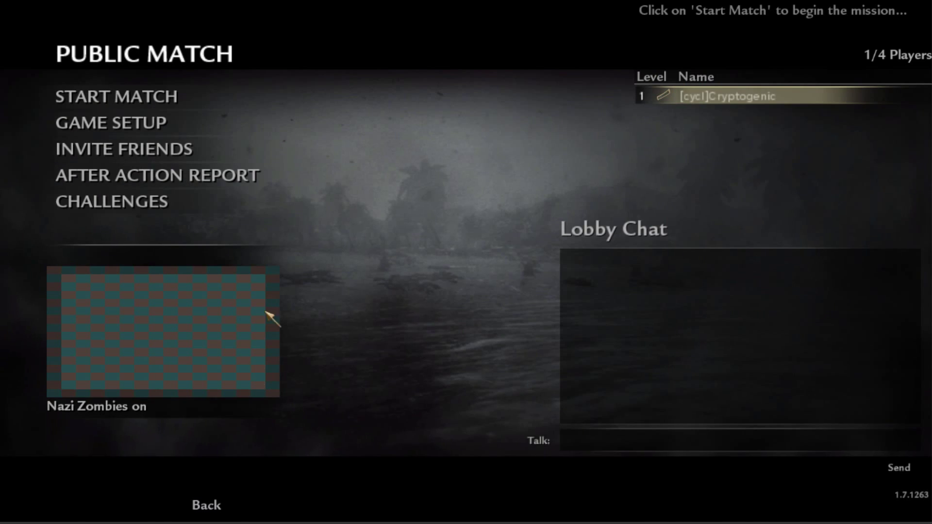